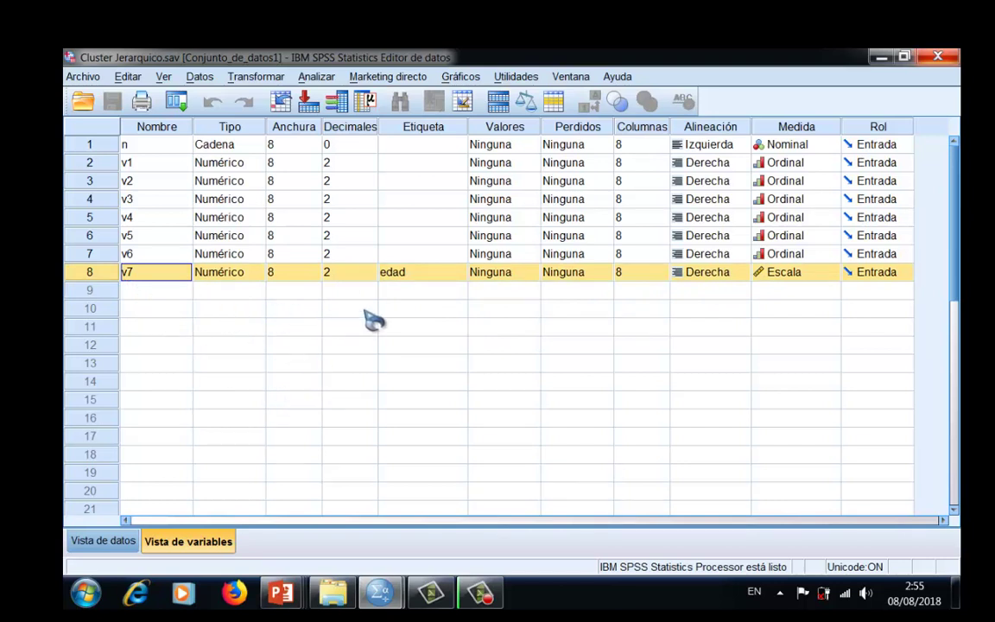
- Examine the measurement level of variable n, of v1 through v6, and of v7
{"action": "left_click", "coordinate": [93, 143]}
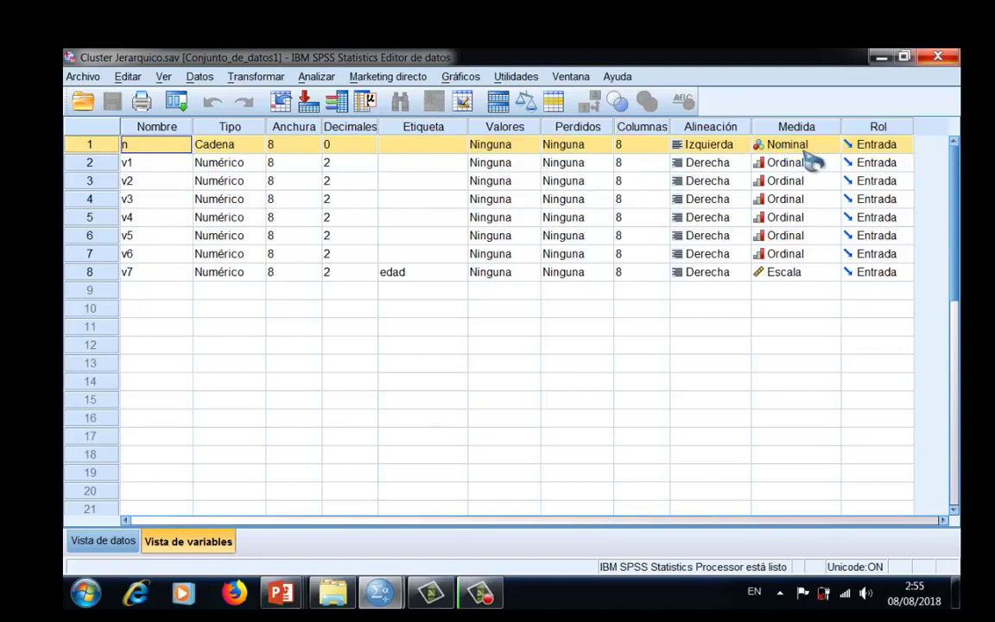
{"action": "left_click_drag", "start_coordinate": [95, 163], "coordinate": [149, 263]}
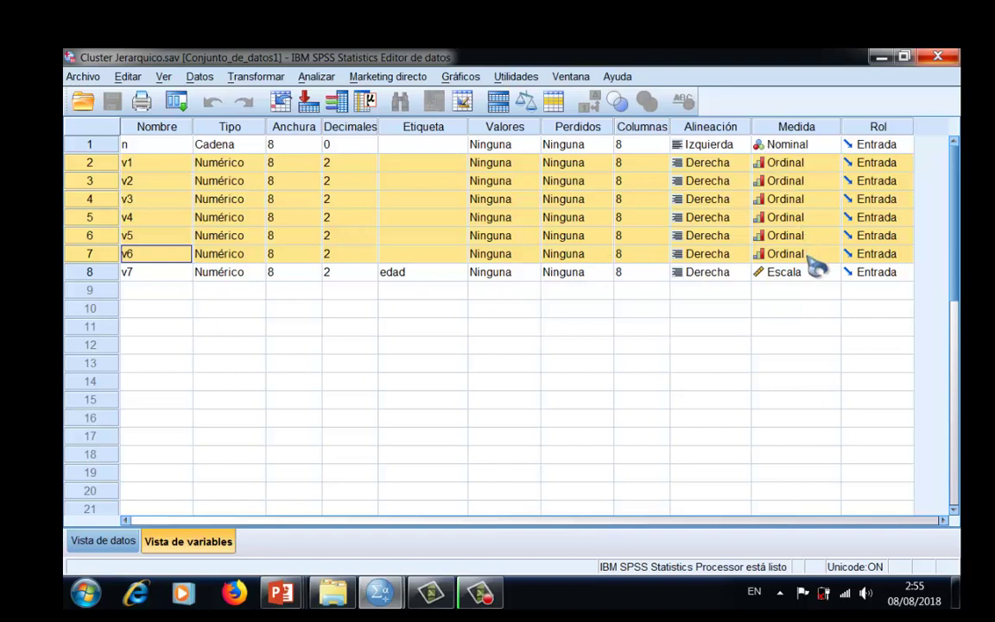
{"action": "left_click", "coordinate": [92, 271]}
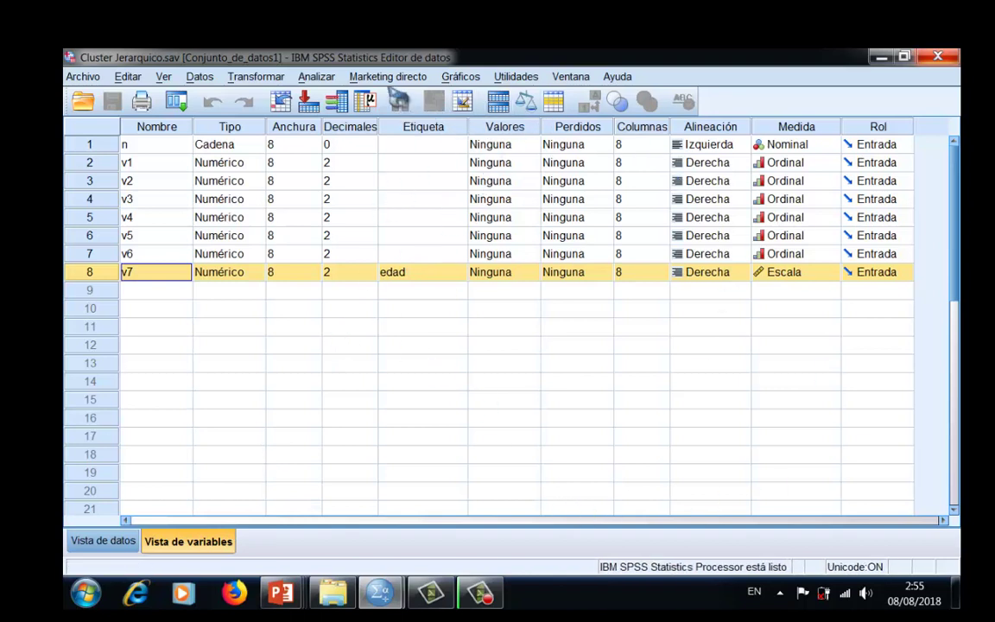
- Set up a hierarchical cluster analysis with v1 through v6 as the variables and n as the case label
{"action": "left_click", "coordinate": [316, 77]}
{"action": "mouse_move", "coordinate": [366, 346]}
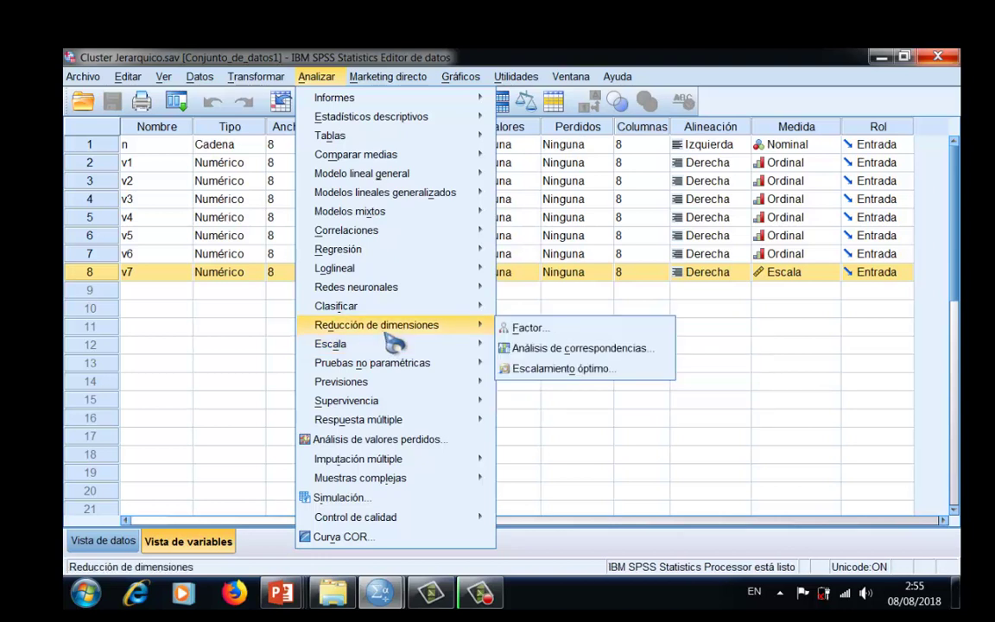
{"action": "mouse_move", "coordinate": [430, 366]}
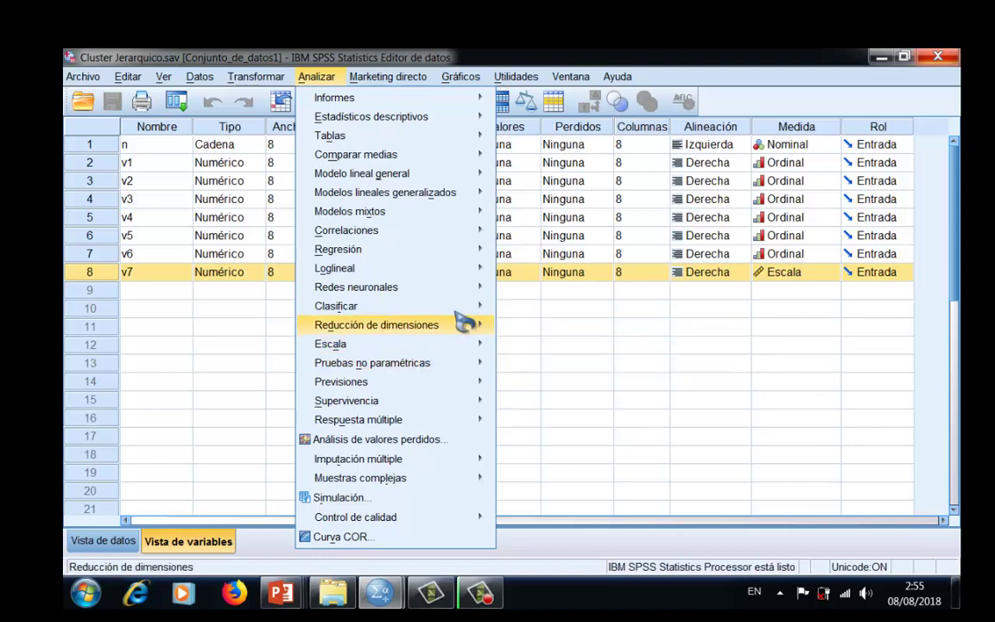
{"action": "mouse_move", "coordinate": [458, 308]}
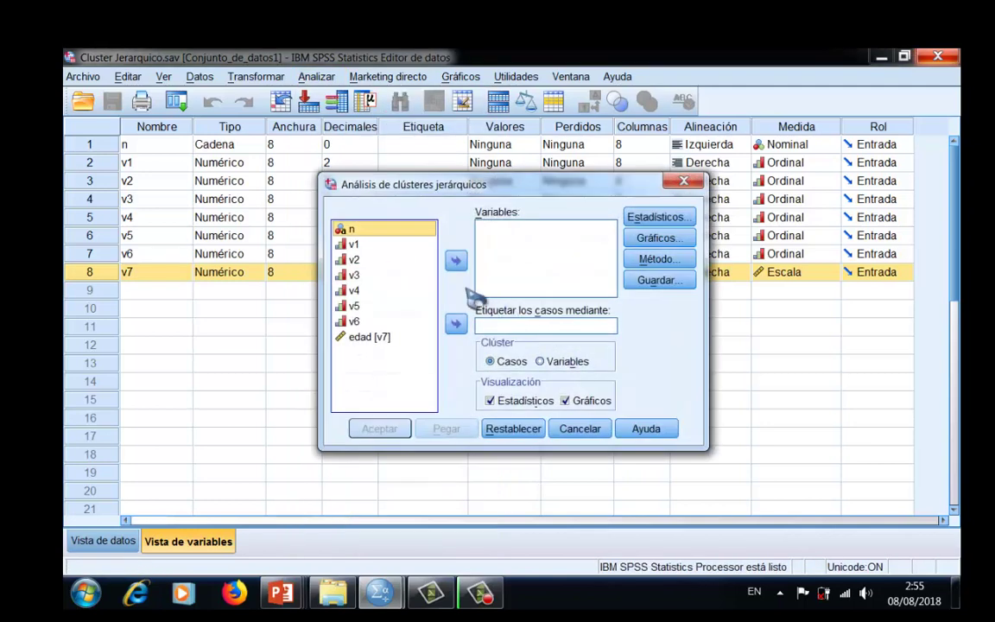
{"action": "left_click", "coordinate": [353, 245]}
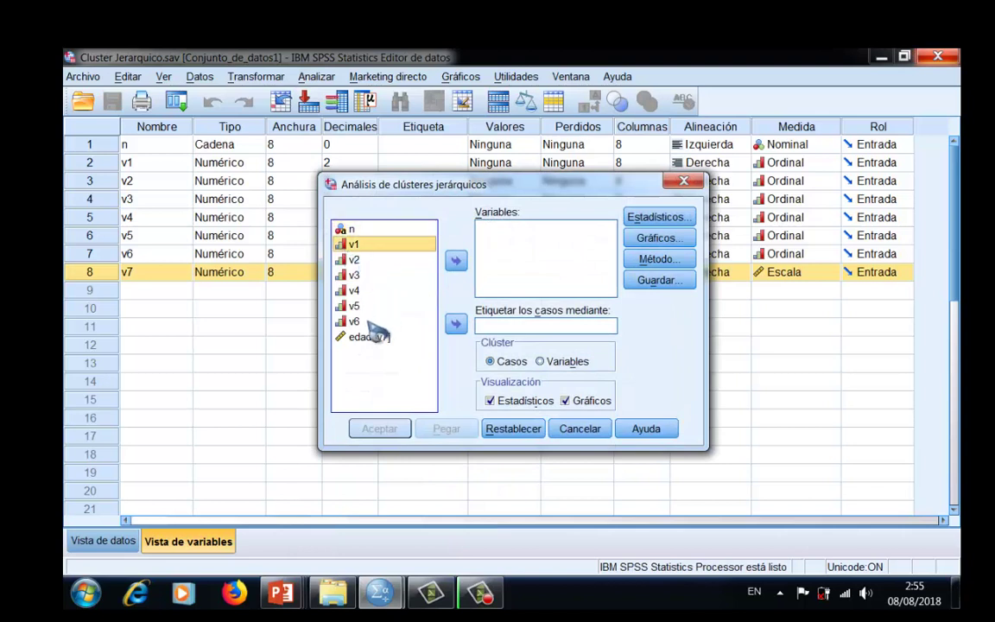
{"action": "left_click", "coordinate": [354, 321], "text": "shift"}
{"action": "left_click", "coordinate": [457, 261]}
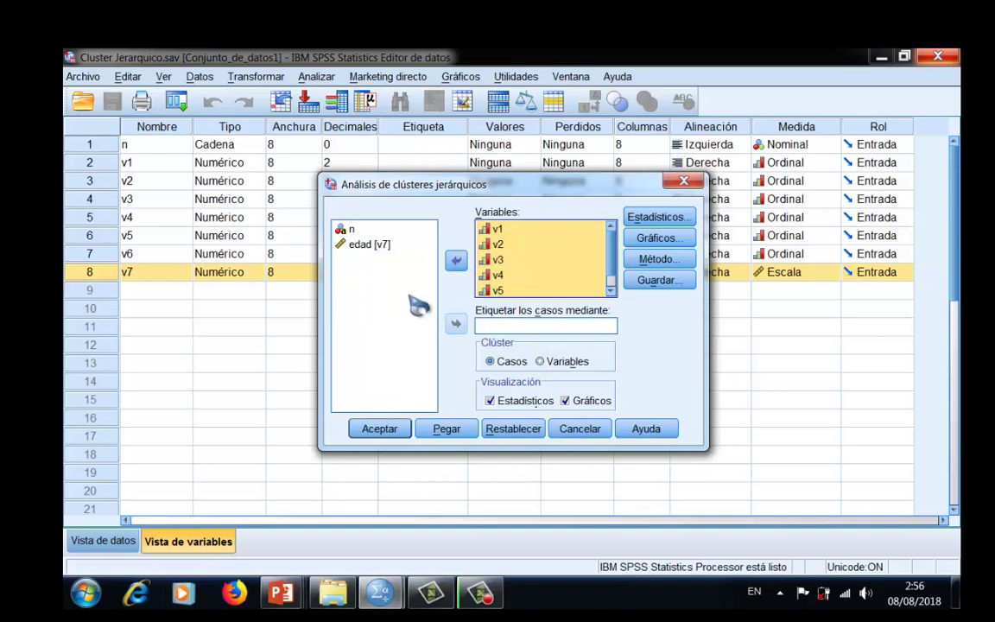
{"action": "left_click", "coordinate": [346, 229]}
{"action": "left_click", "coordinate": [456, 324]}
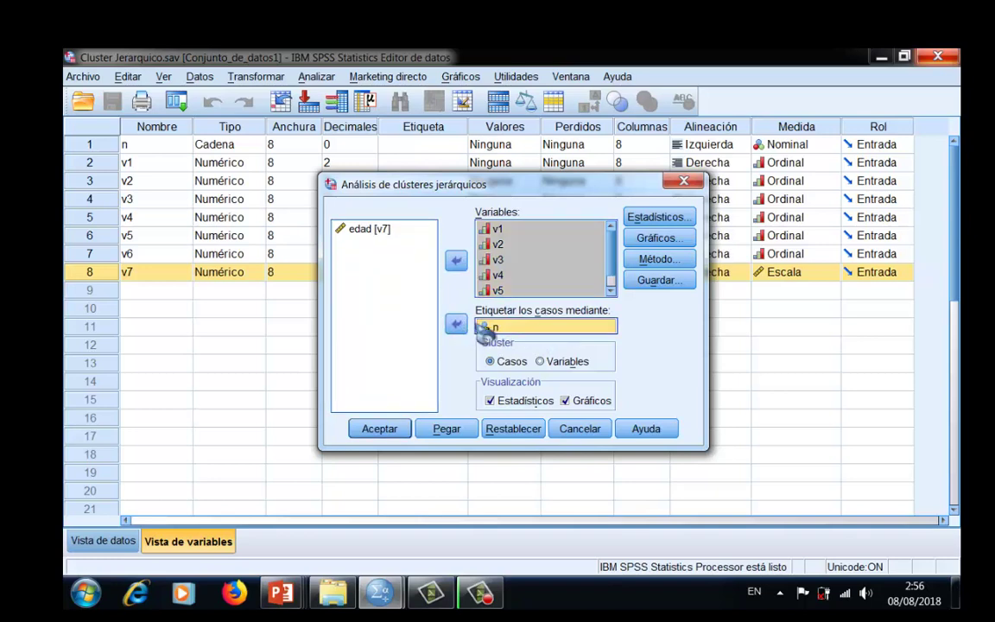
- Include the proximity matrix (Matriz de proximidades) in the cluster statistics
{"action": "left_click", "coordinate": [678, 218]}
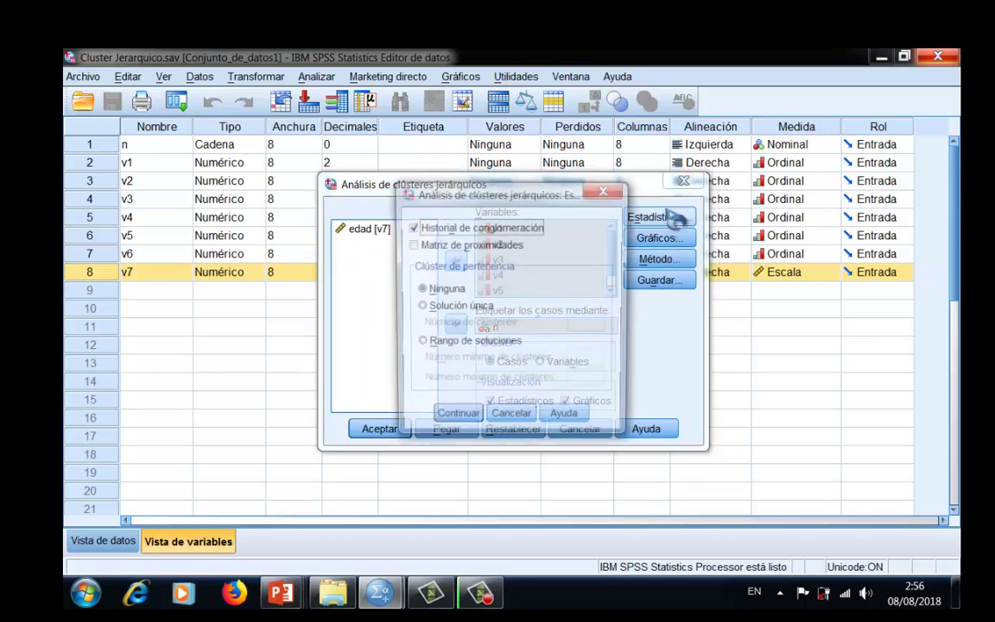
{"action": "left_click", "coordinate": [411, 245]}
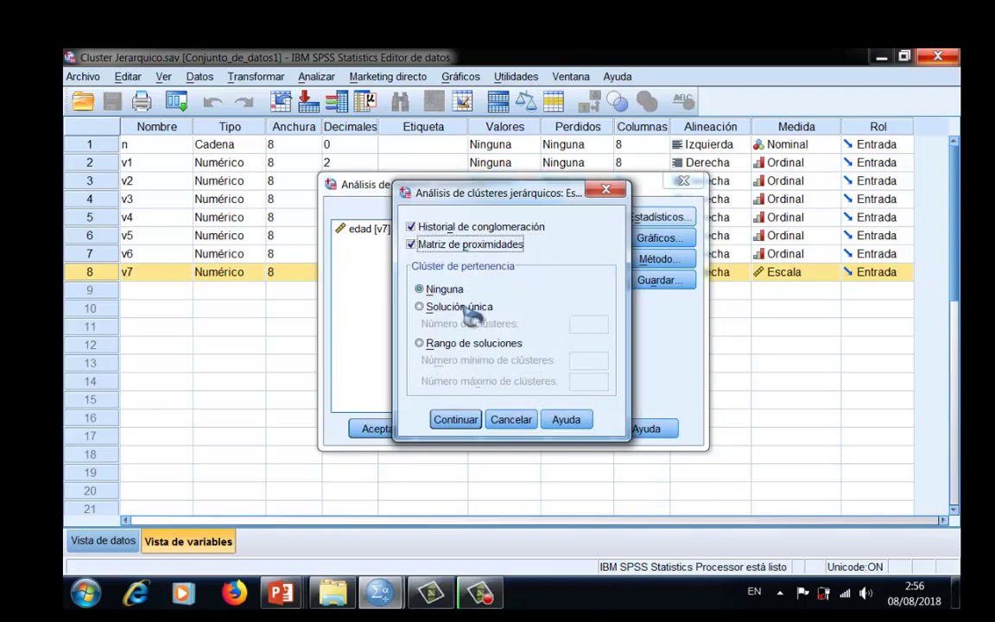
{"action": "left_click", "coordinate": [467, 420]}
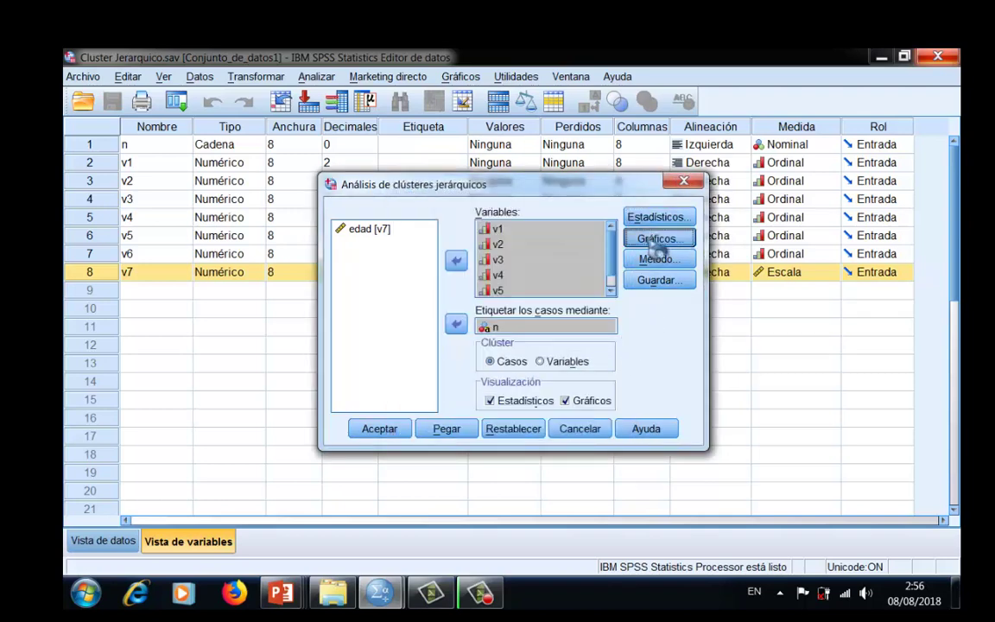
- Request the dendrogram among the cluster plots and set the icicle plot (Témpanos) to Ninguna
{"action": "left_click", "coordinate": [656, 246]}
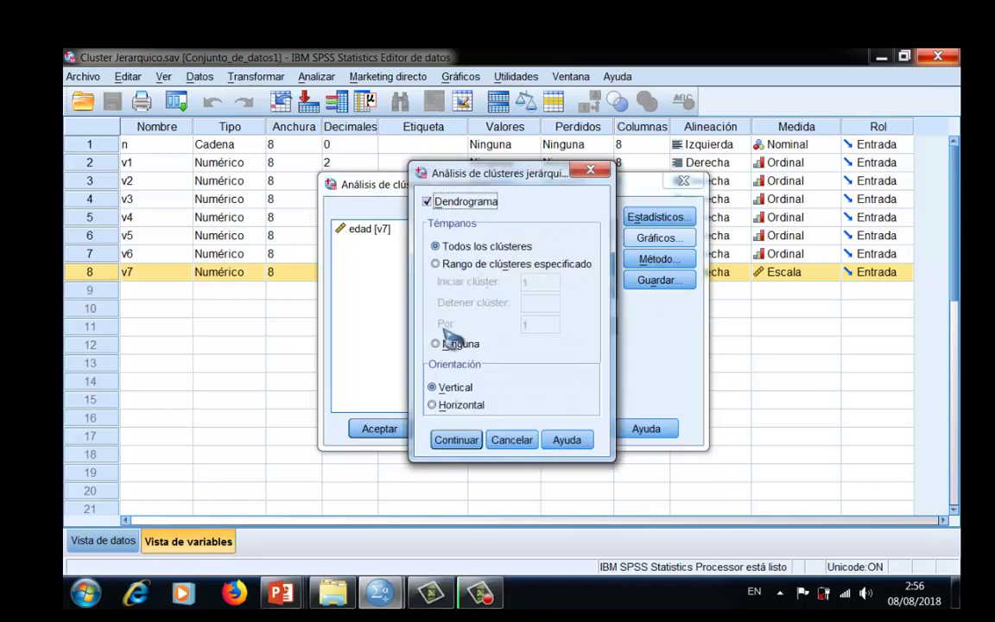
{"action": "left_click", "coordinate": [437, 344]}
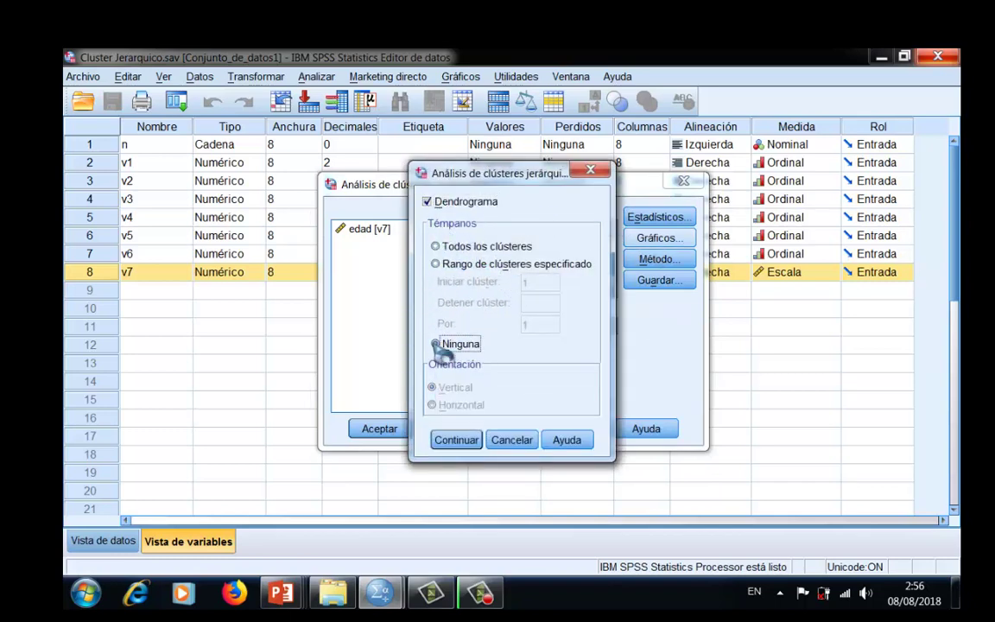
{"action": "left_click", "coordinate": [456, 440]}
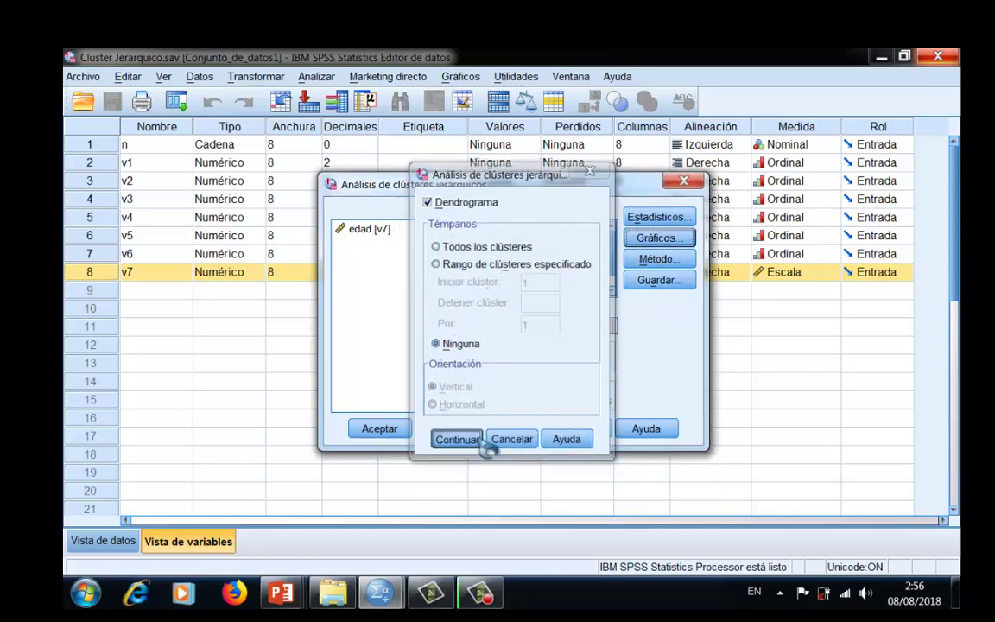
- Set the clustering method to Método de Ward with squared Euclidean distance, keeping standardization at Ninguna
{"action": "left_click", "coordinate": [657, 258]}
{"action": "left_click", "coordinate": [494, 190]}
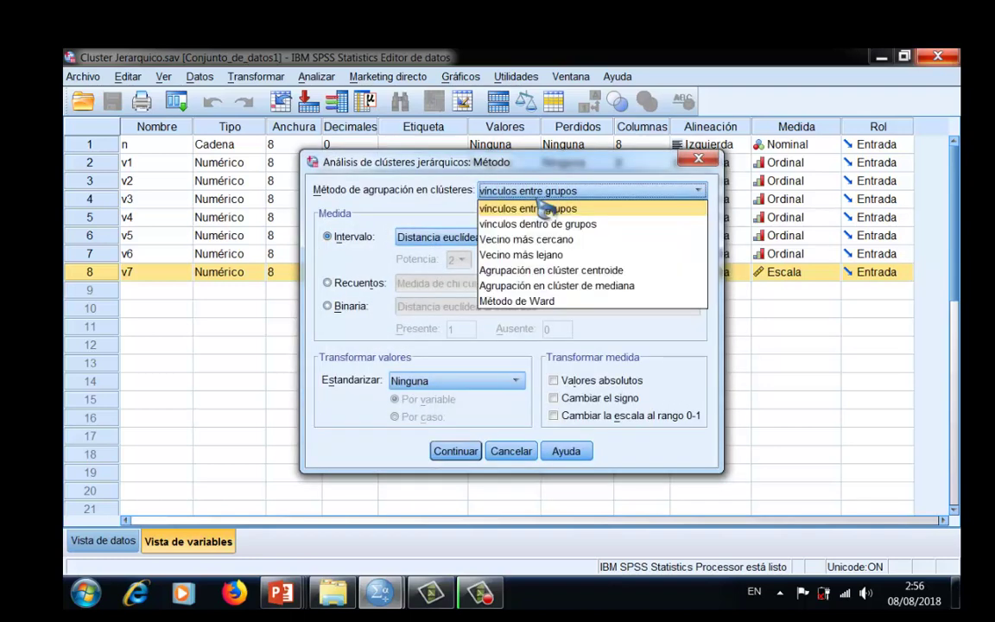
{"action": "left_click", "coordinate": [484, 290]}
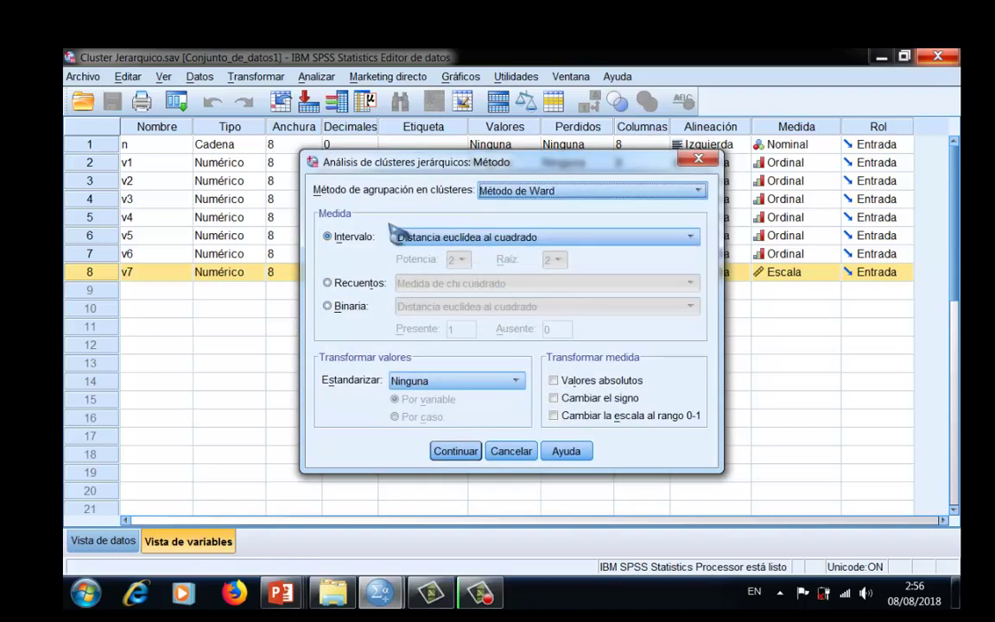
{"action": "left_click", "coordinate": [466, 383]}
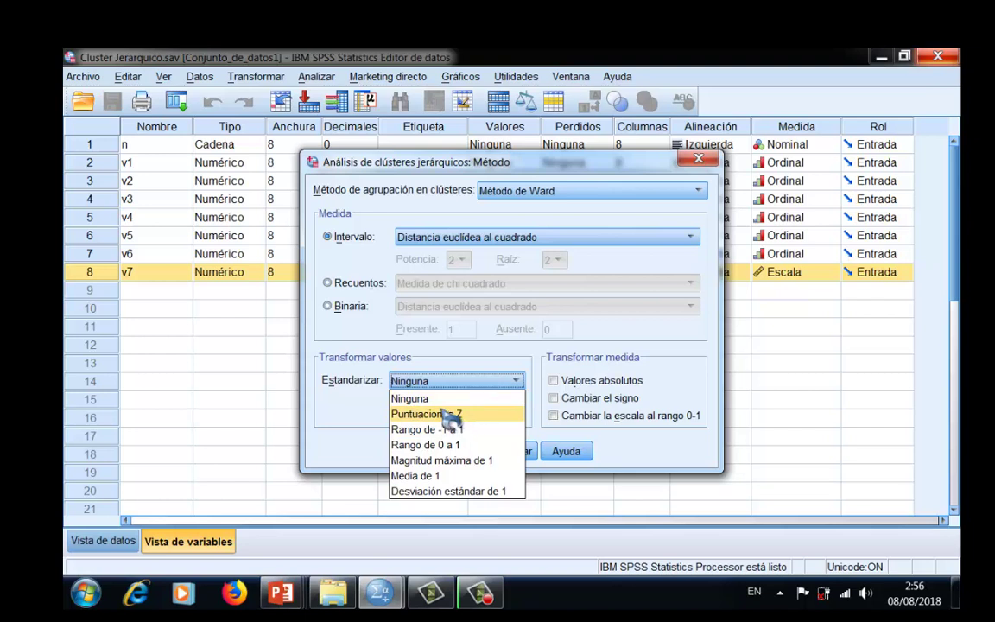
{"action": "left_click", "coordinate": [436, 414]}
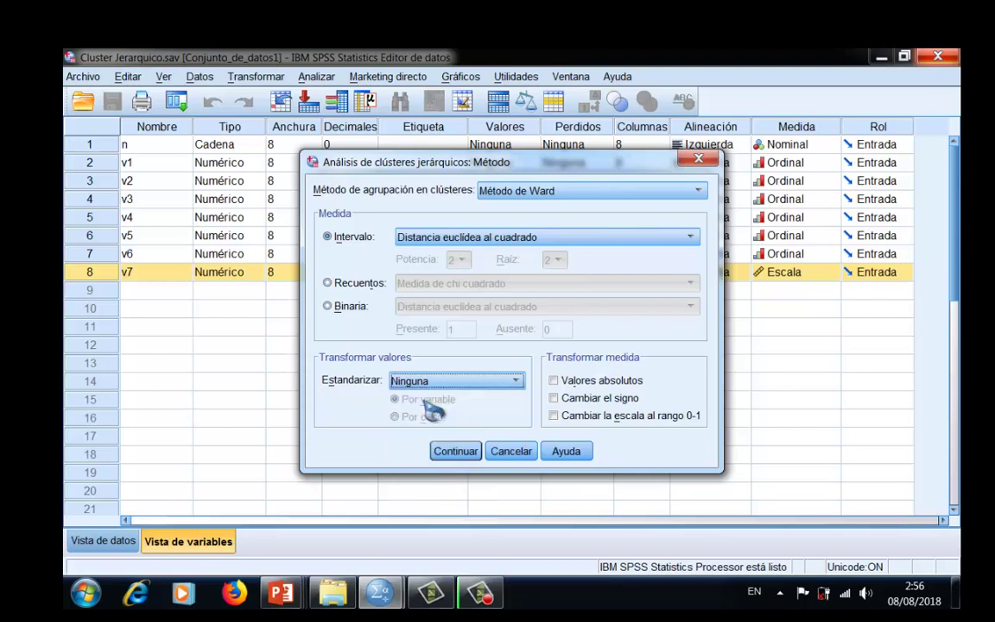
{"action": "left_click", "coordinate": [450, 451]}
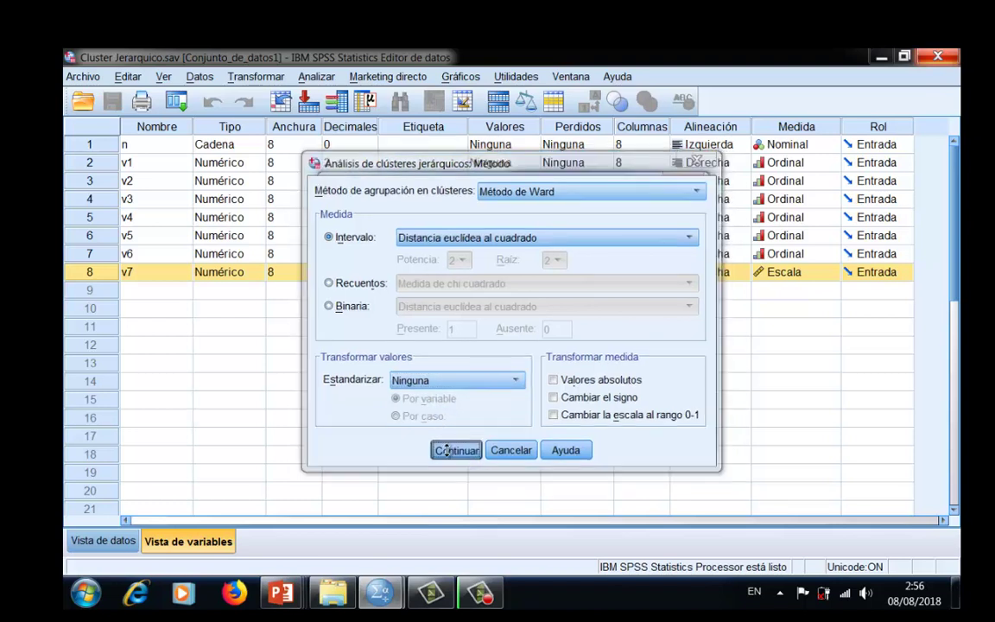
{"action": "left_click", "coordinate": [661, 281]}
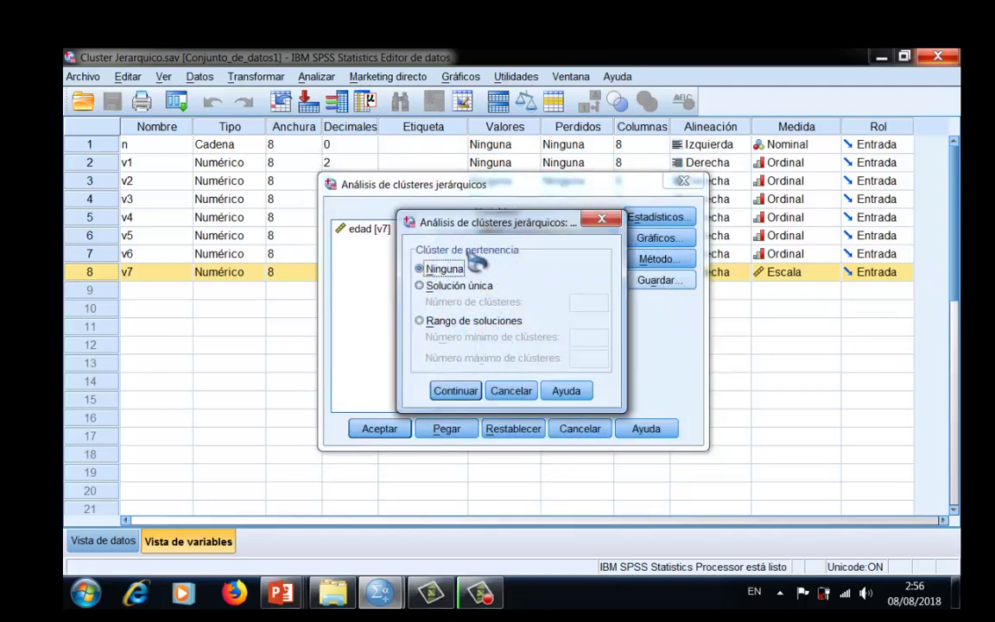
{"action": "left_click", "coordinate": [448, 287]}
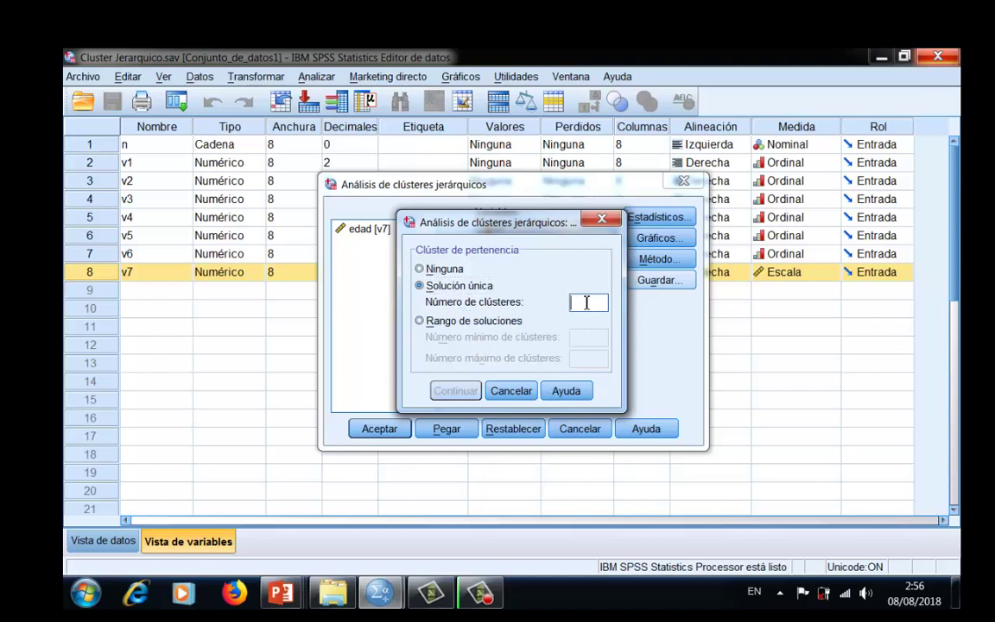
{"action": "left_click", "coordinate": [511, 392]}
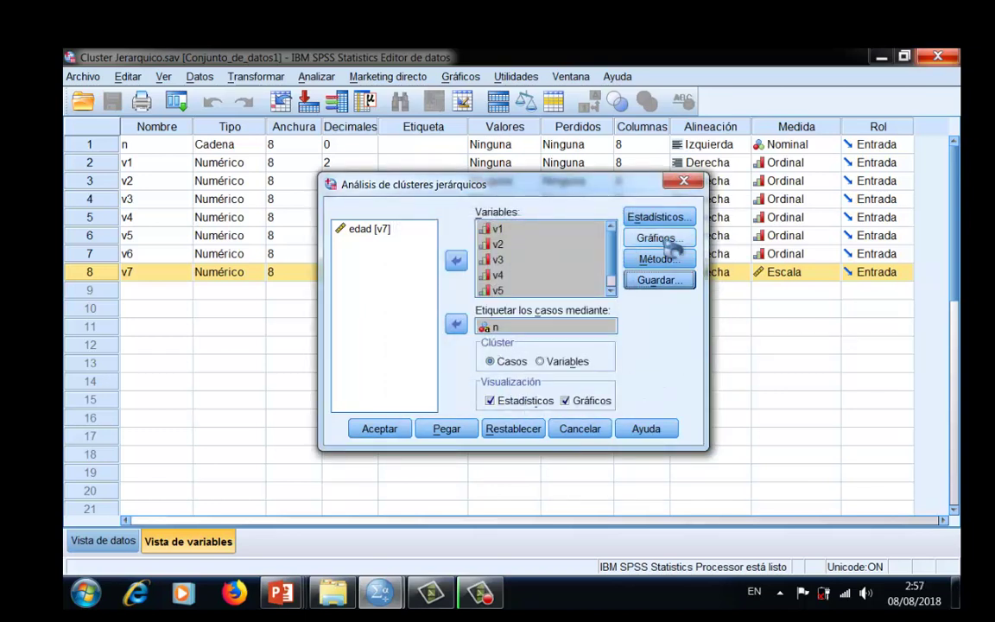
- Run the cluster analysis and review the proximity matrix and the agglomeration schedule in the output
{"action": "left_click", "coordinate": [385, 428]}
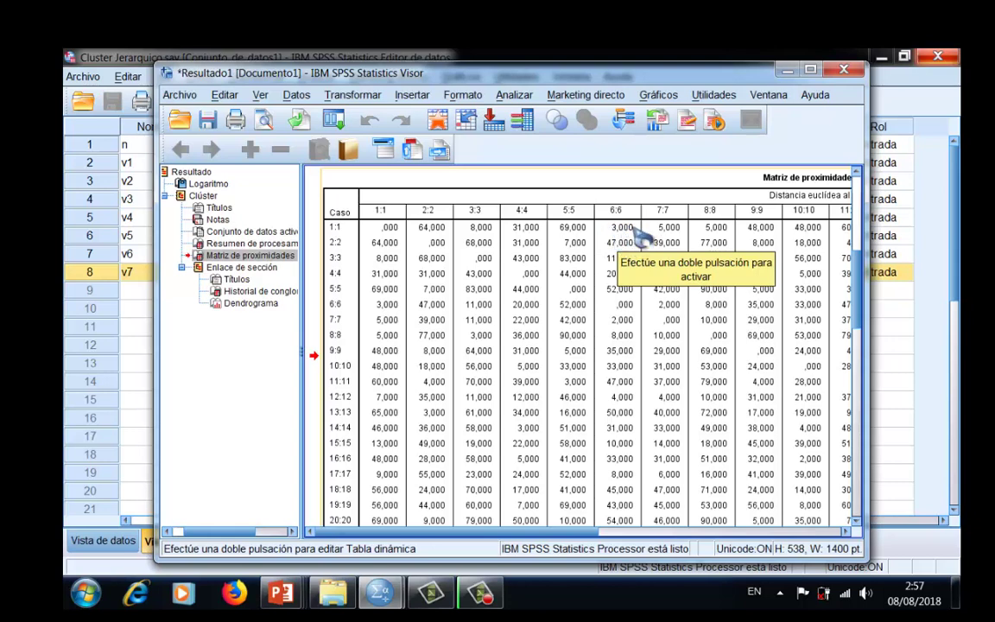
{"action": "scroll", "coordinate": [640, 233], "scroll_direction": "down", "scroll_amount": 3}
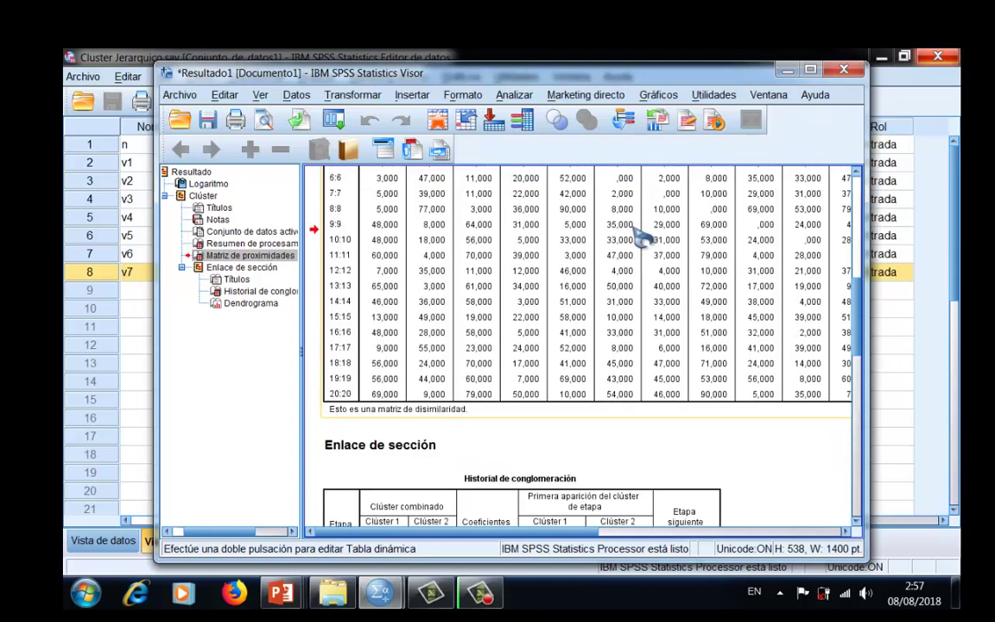
{"action": "scroll", "coordinate": [640, 238], "scroll_direction": "down", "scroll_amount": 3}
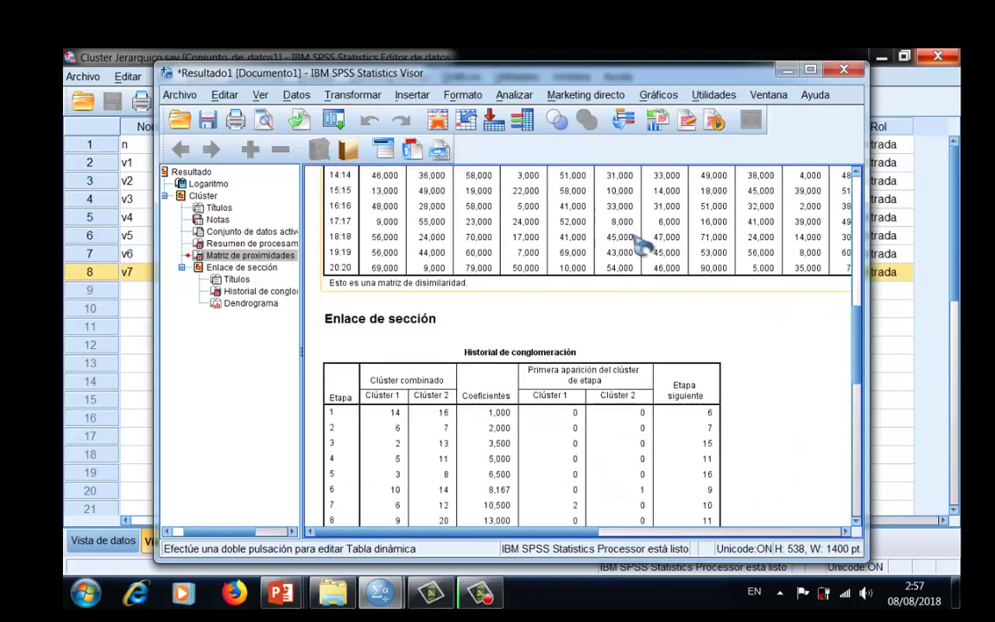
{"action": "scroll", "coordinate": [644, 255], "scroll_direction": "down", "scroll_amount": 3}
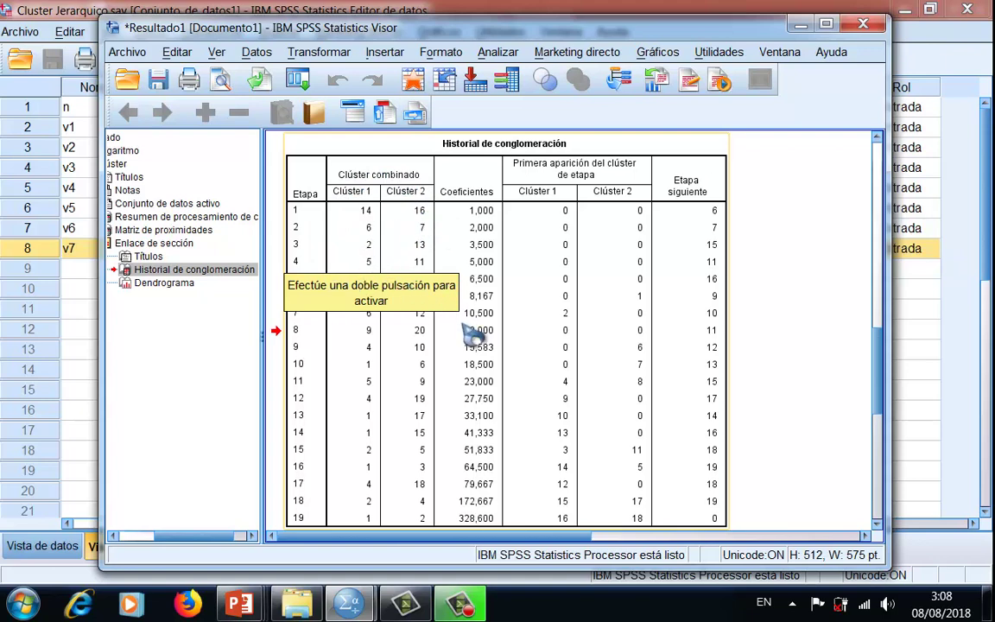
{"action": "left_click", "coordinate": [368, 251]}
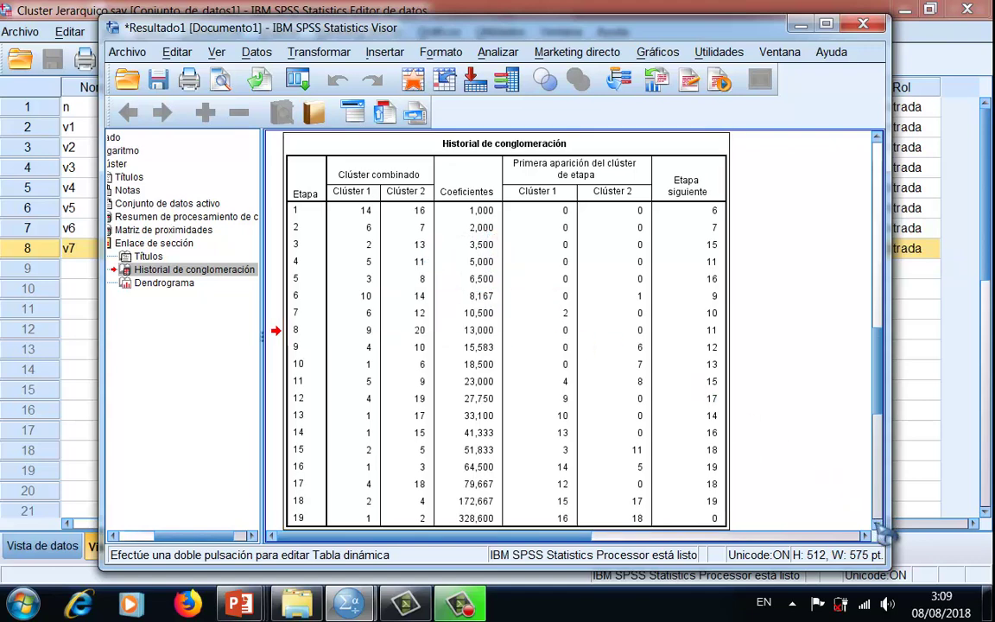
- Examine the Ward dendrogram in the output, and switch to the running PowerPoint slide show at "I. Dendrograma"
{"action": "scroll", "coordinate": [883, 533], "scroll_direction": "down", "scroll_amount": 8}
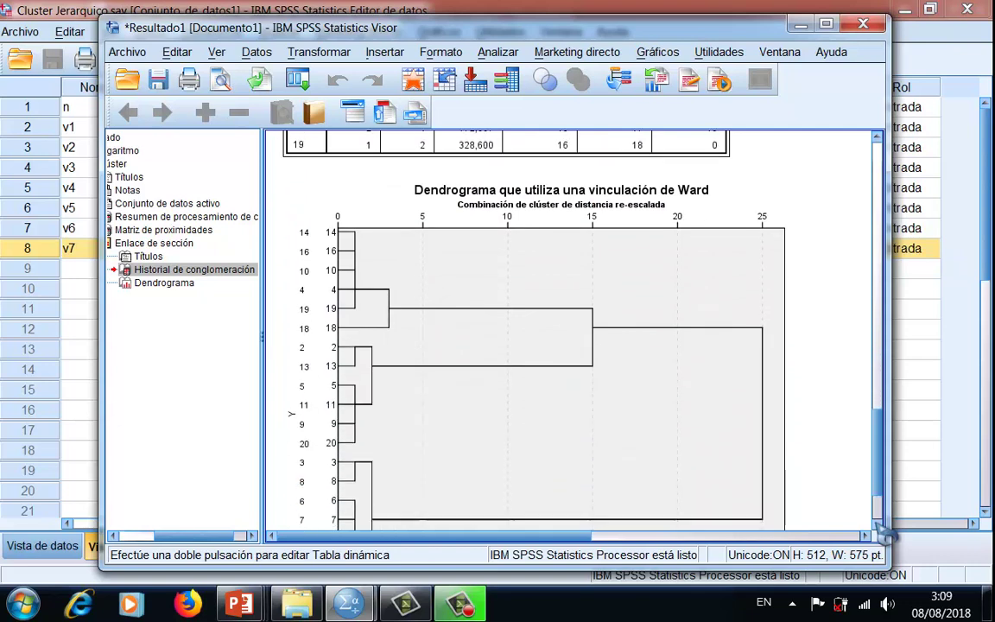
{"action": "scroll", "coordinate": [883, 533], "scroll_direction": "down", "scroll_amount": 1}
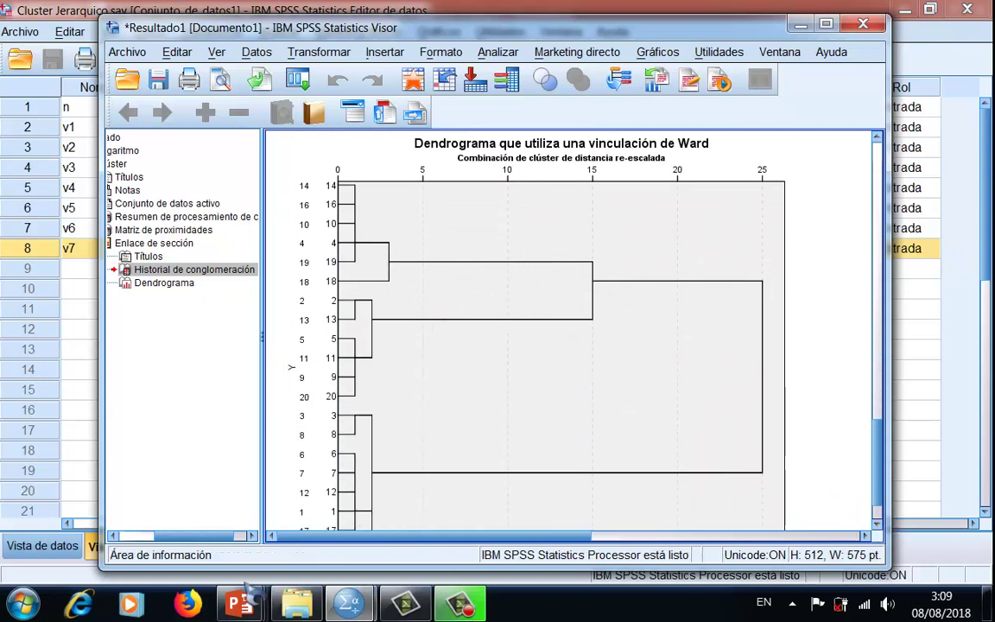
{"action": "mouse_move", "coordinate": [242, 605]}
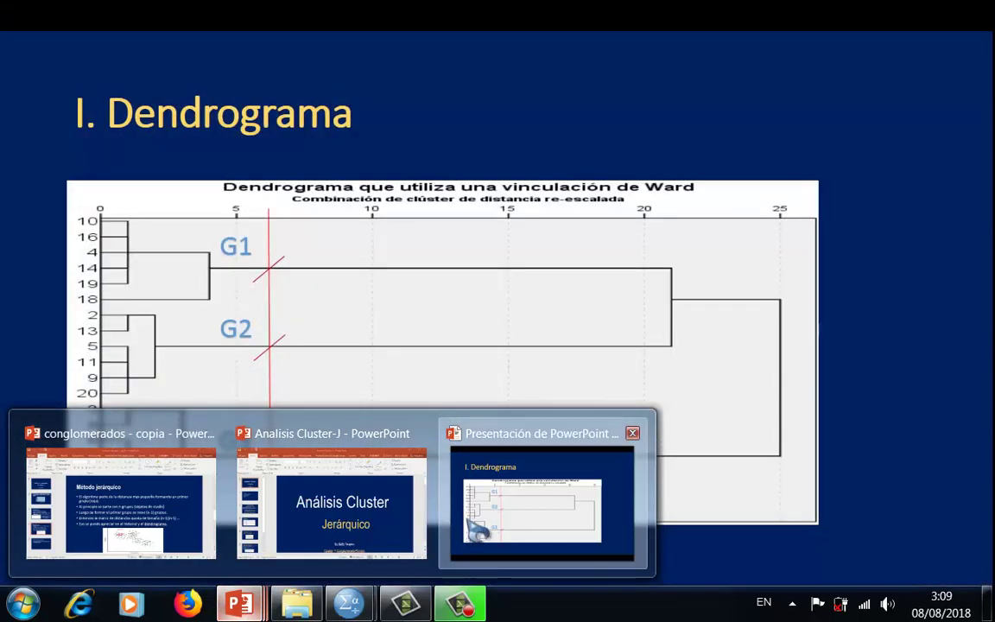
{"action": "left_click", "coordinate": [471, 522]}
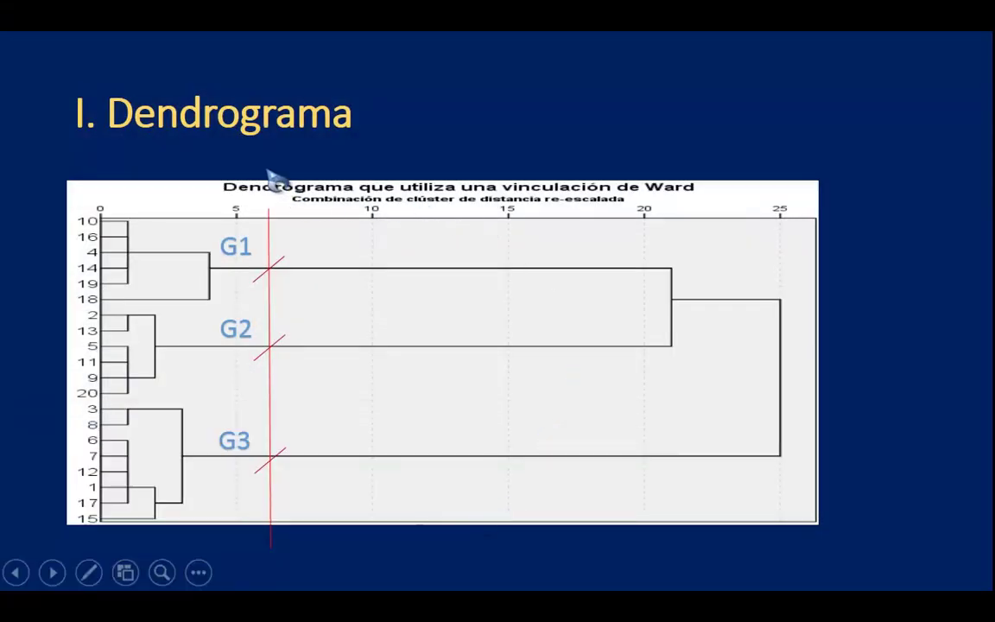